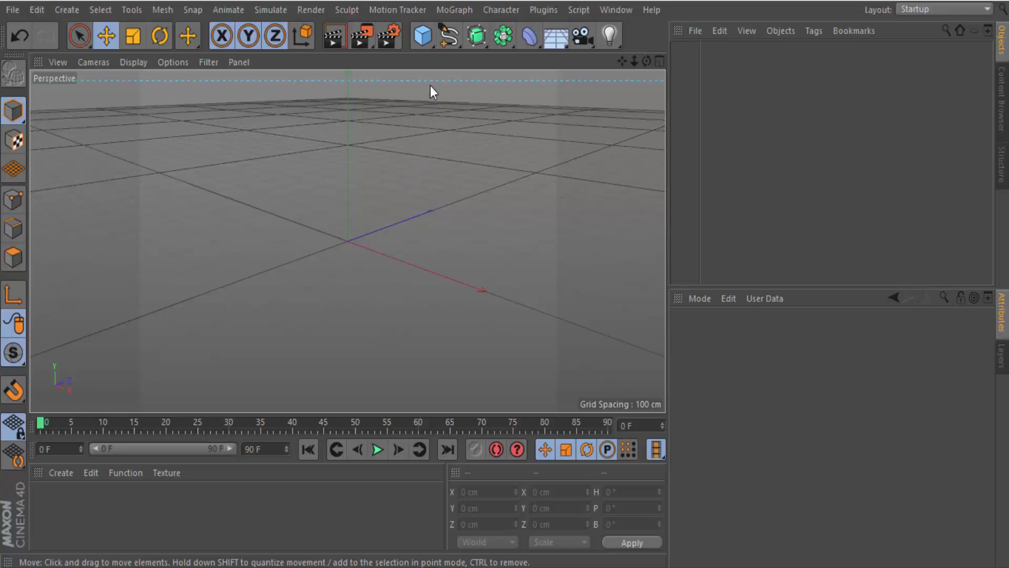
Step: Add a Figure object to the scene and scale it down uniformly to a height of about 443 cm
click(432, 47)
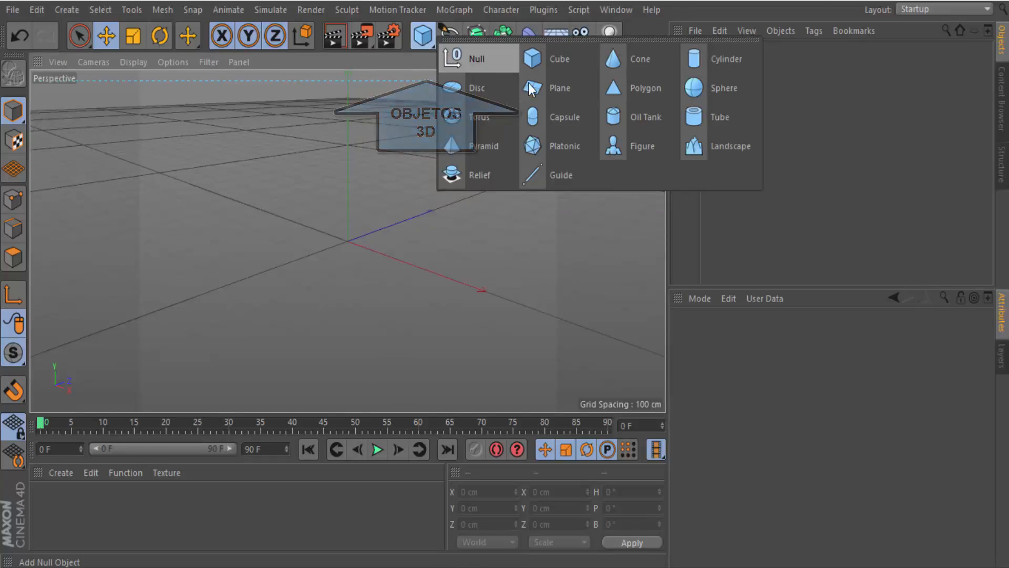
click(639, 145)
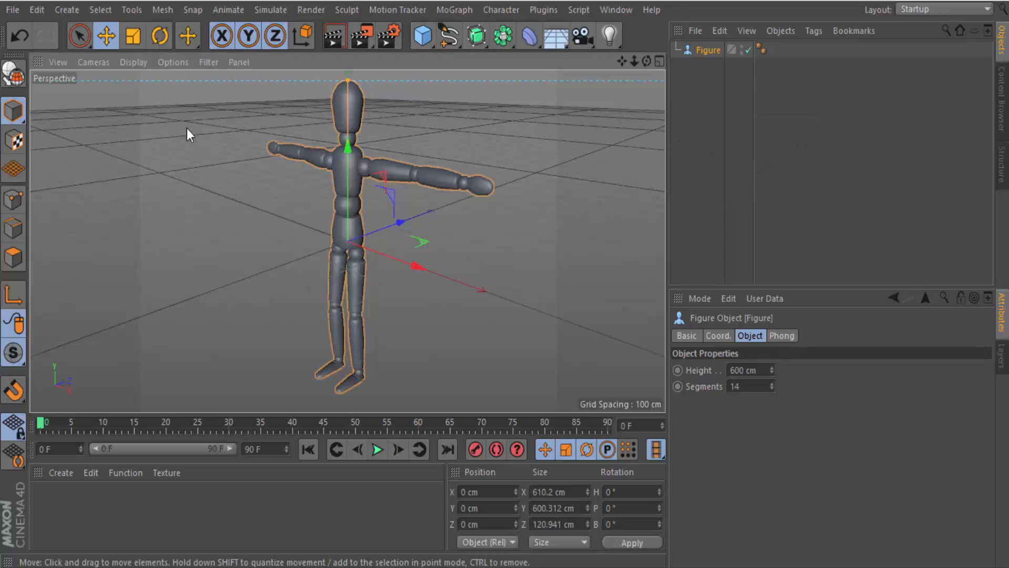
click(135, 41)
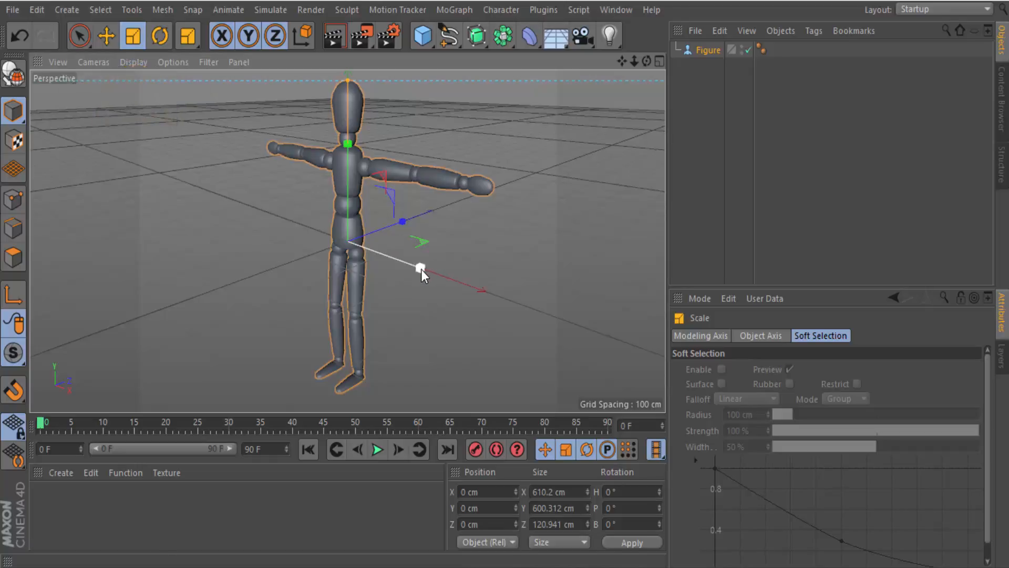
drag(421, 269, 403, 254)
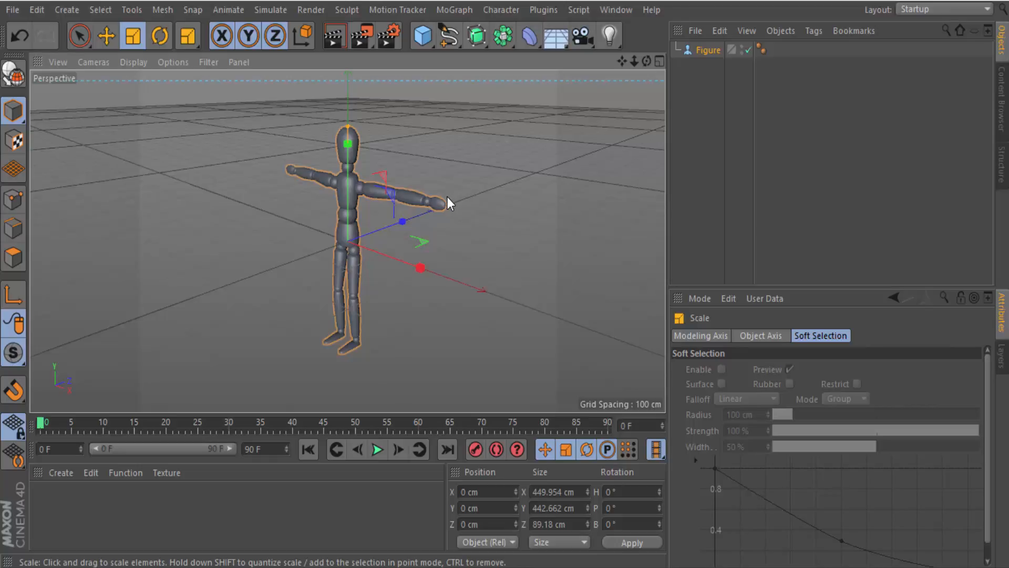
Step: Add a Melt deformer and review its basic, coordinate, object and falloff properties
click(540, 46)
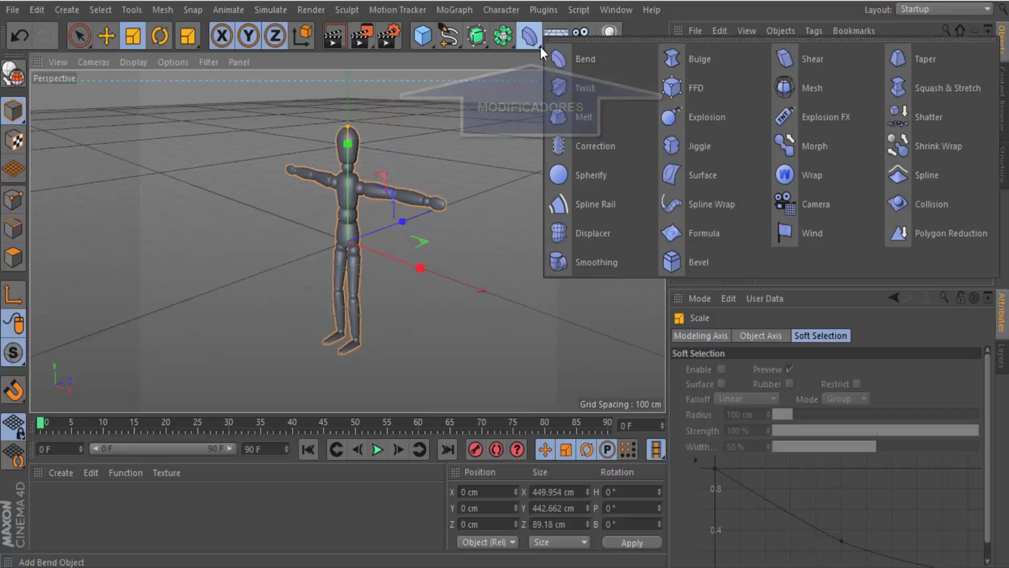
click(595, 116)
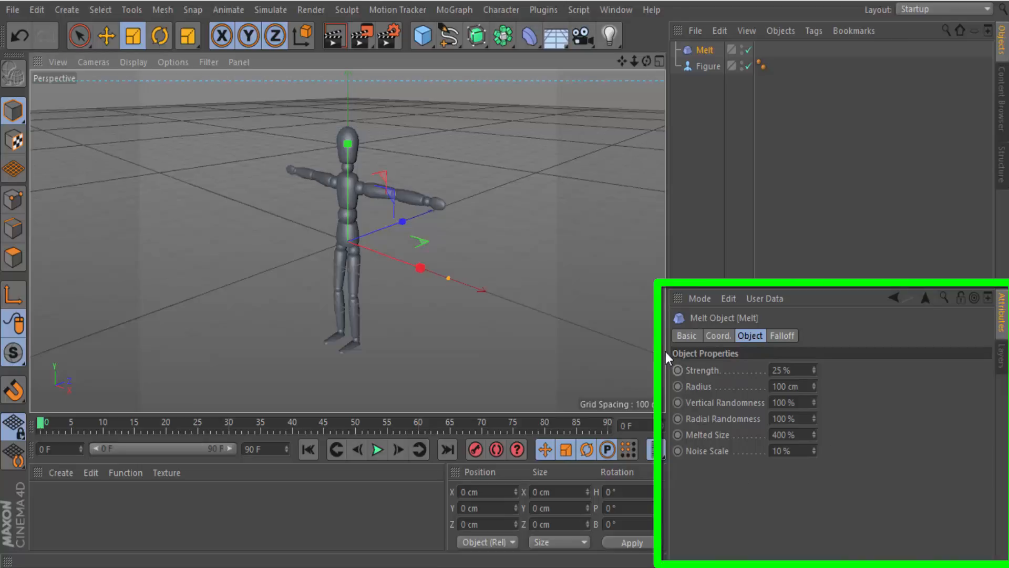
click(687, 336)
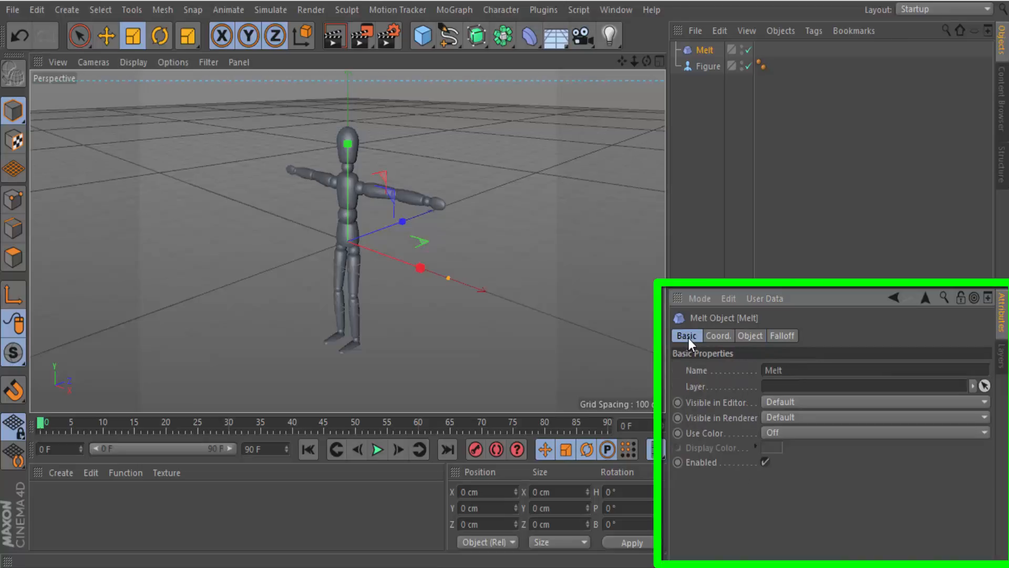
click(718, 336)
click(750, 336)
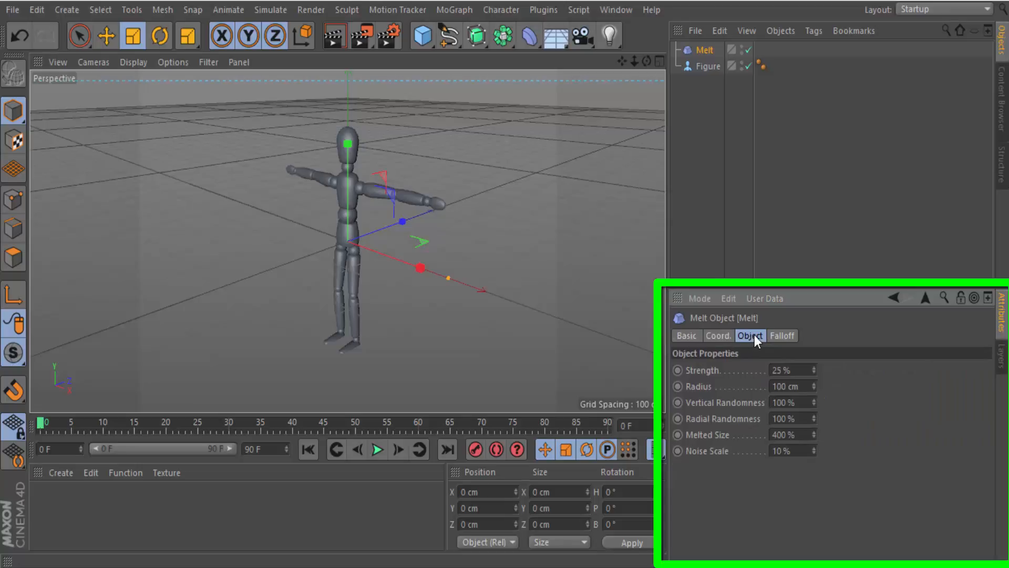
click(783, 335)
click(758, 334)
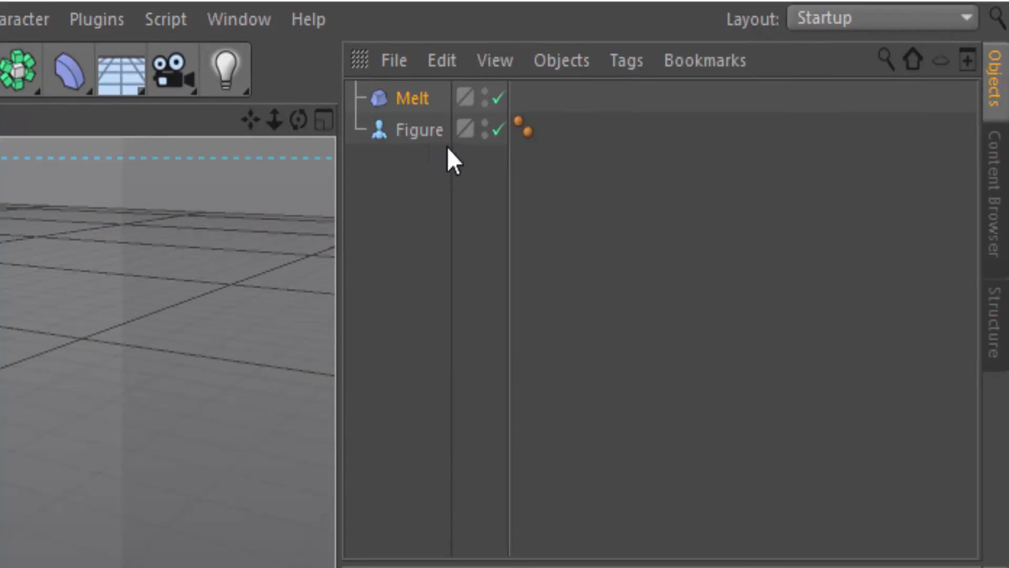
Step: Make the Melt deformer a child of the Figure object
click(414, 99)
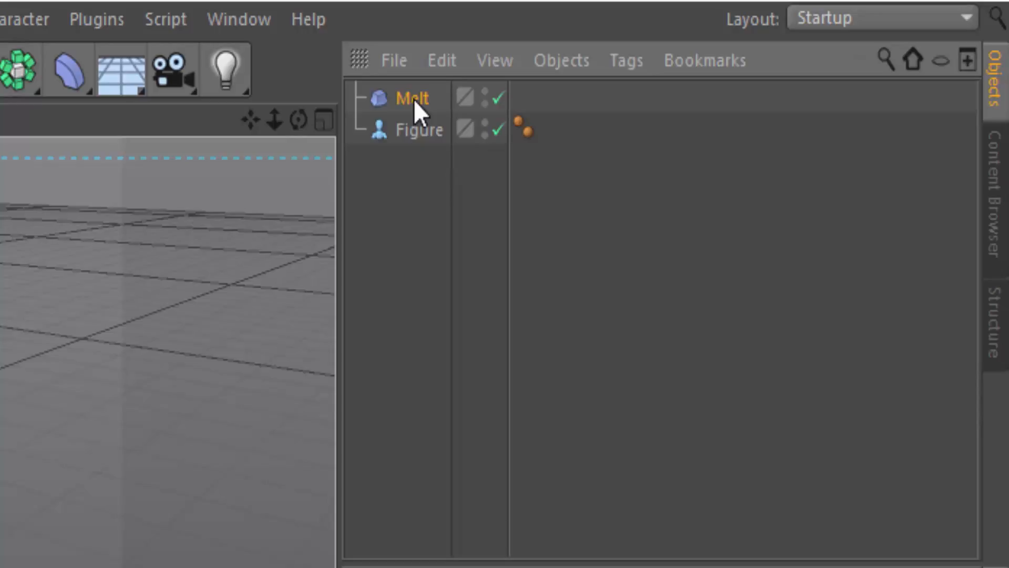
drag(414, 100, 424, 129)
drag(423, 129, 423, 129)
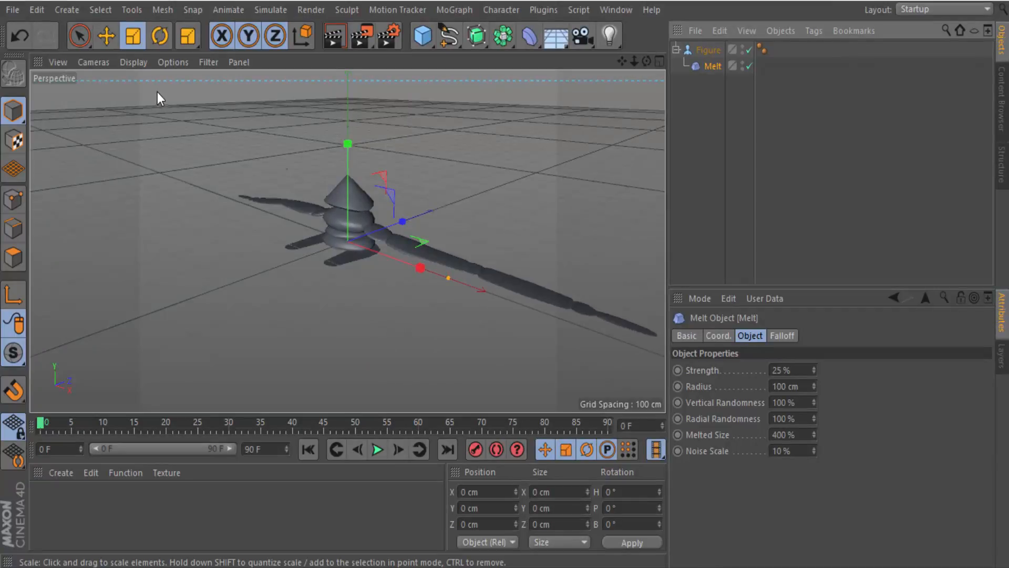
Step: Move the Melt deformer down to about Y -6.5 cm and set its strength to 24%
click(107, 35)
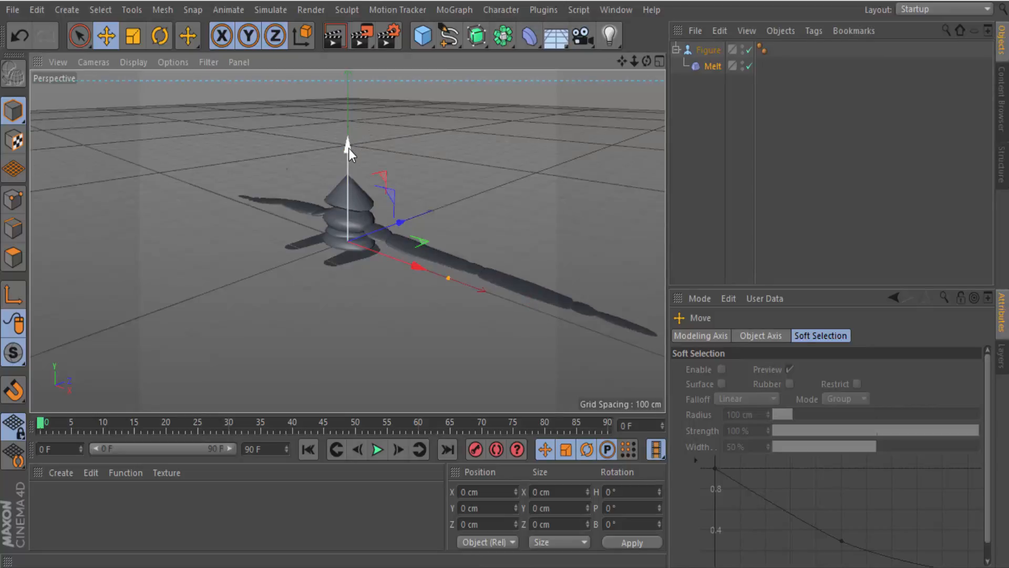
drag(348, 148, 457, 152)
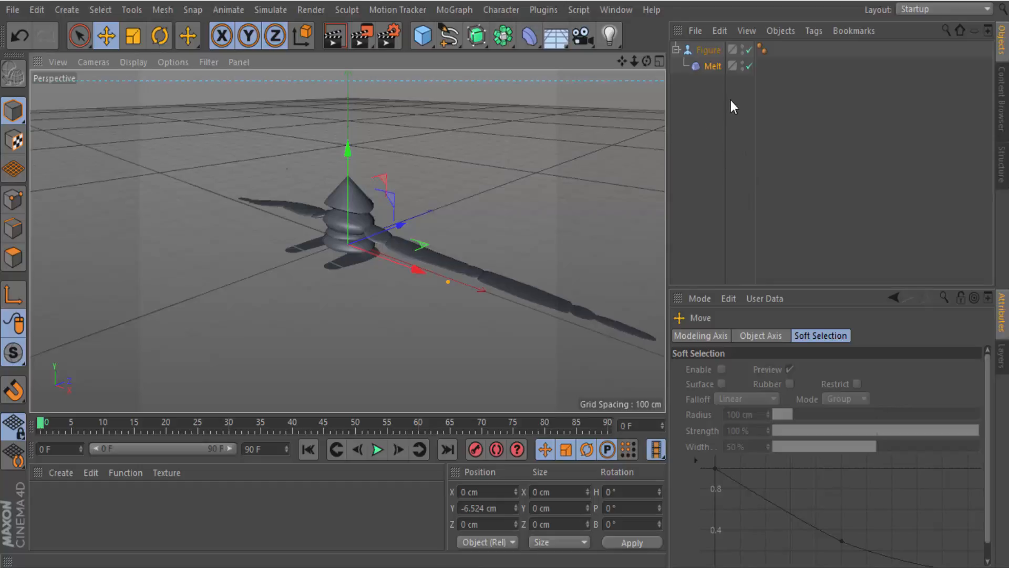
click(714, 67)
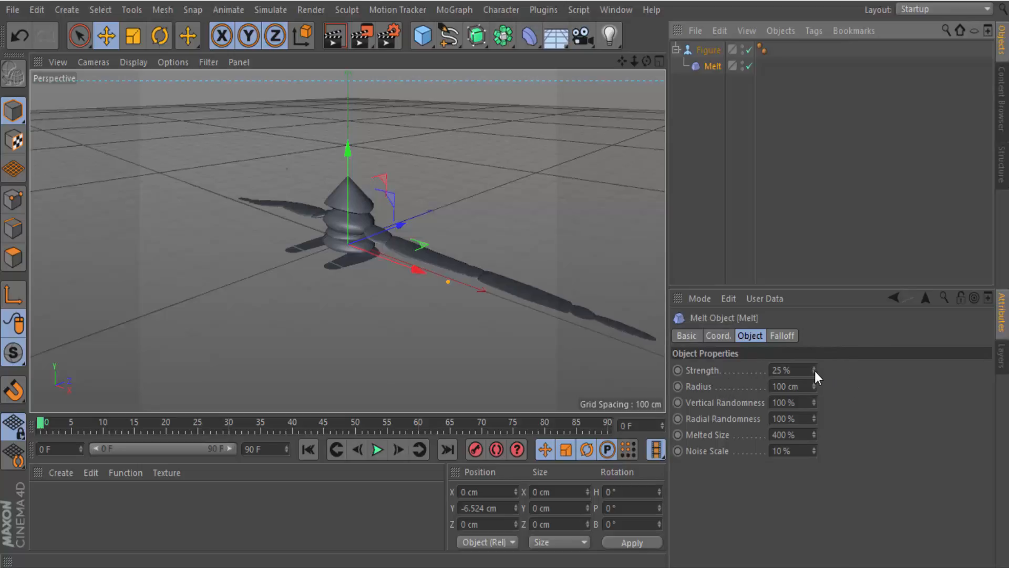
mouse_move(814, 371)
mouse_down()
mouse_move(807, 374)
mouse_move(816, 359)
mouse_move(816, 371)
mouse_up()
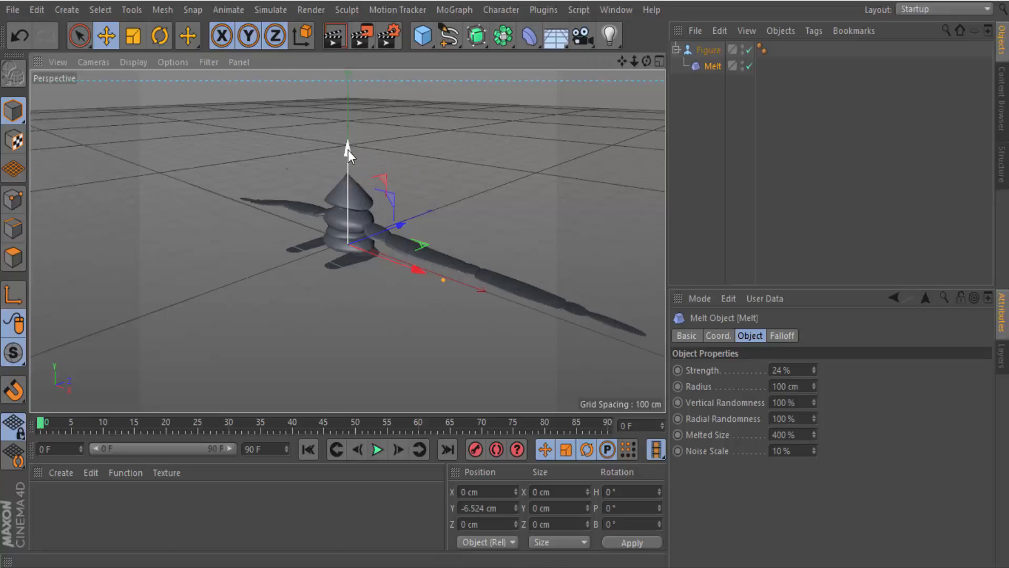
Step: Lower the Melt deformer to about Y -157 cm at the figure's feet and reduce its strength to about 1.7%
drag(347, 151, 343, 222)
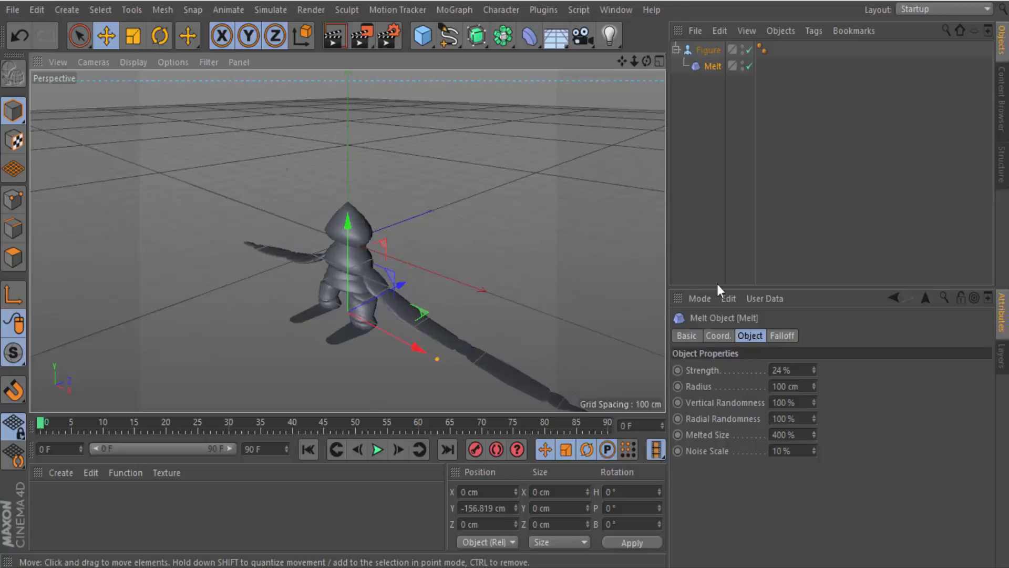
mouse_move(813, 371)
mouse_down()
mouse_move(813, 383)
mouse_move(813, 359)
mouse_move(813, 378)
mouse_up()
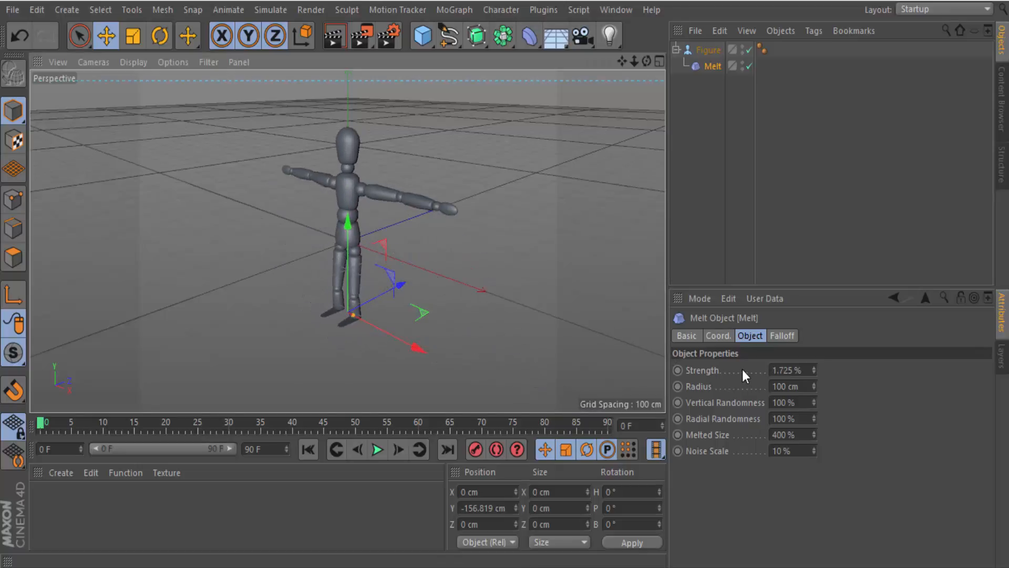
Step: Set the Melt deformer's falloff shape to Cylinder and shift it slightly along X to about -2.7 cm
click(785, 336)
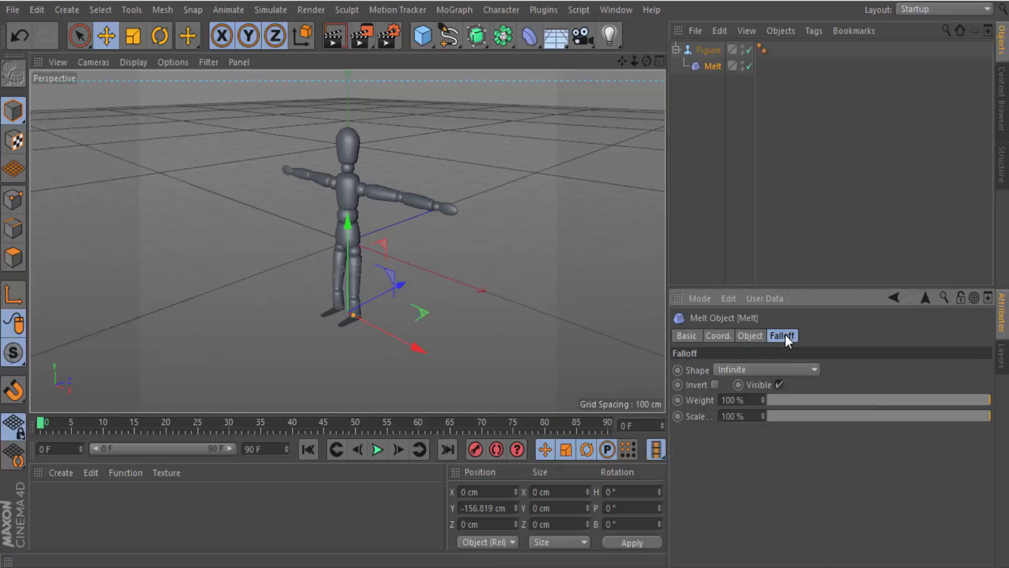
click(815, 369)
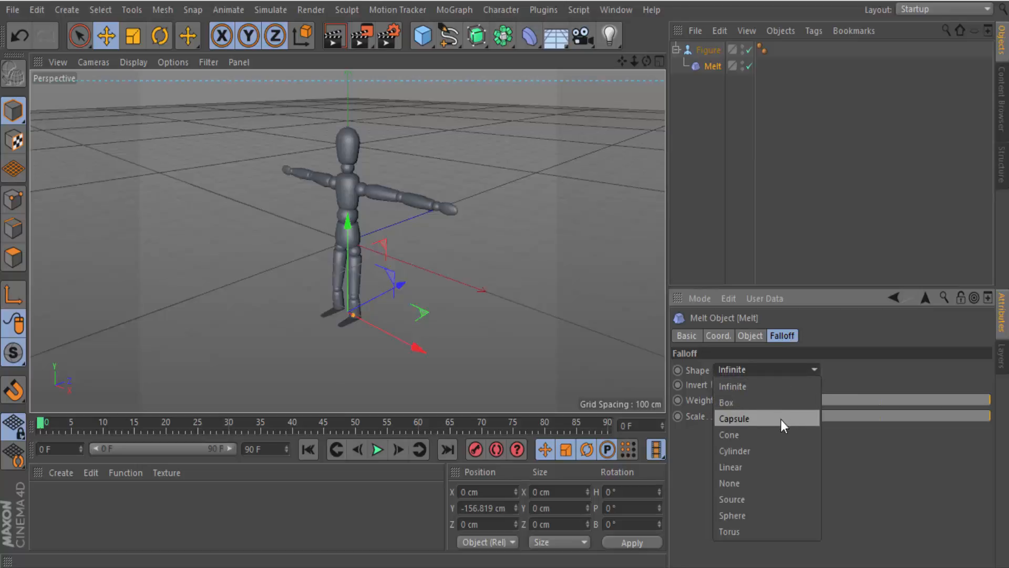
click(747, 447)
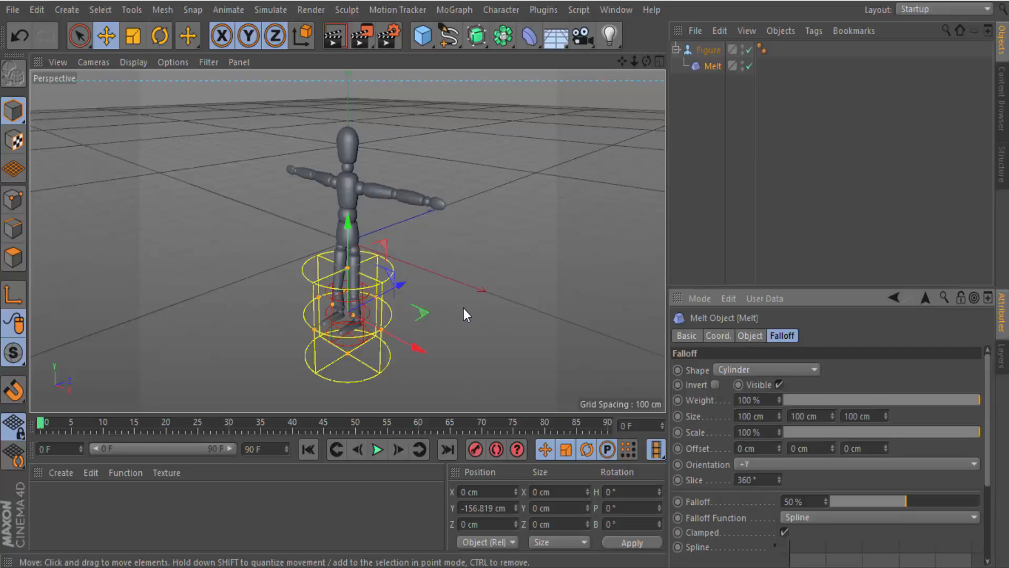
mouse_move(420, 347)
mouse_down()
mouse_move(467, 371)
mouse_move(419, 346)
mouse_up()
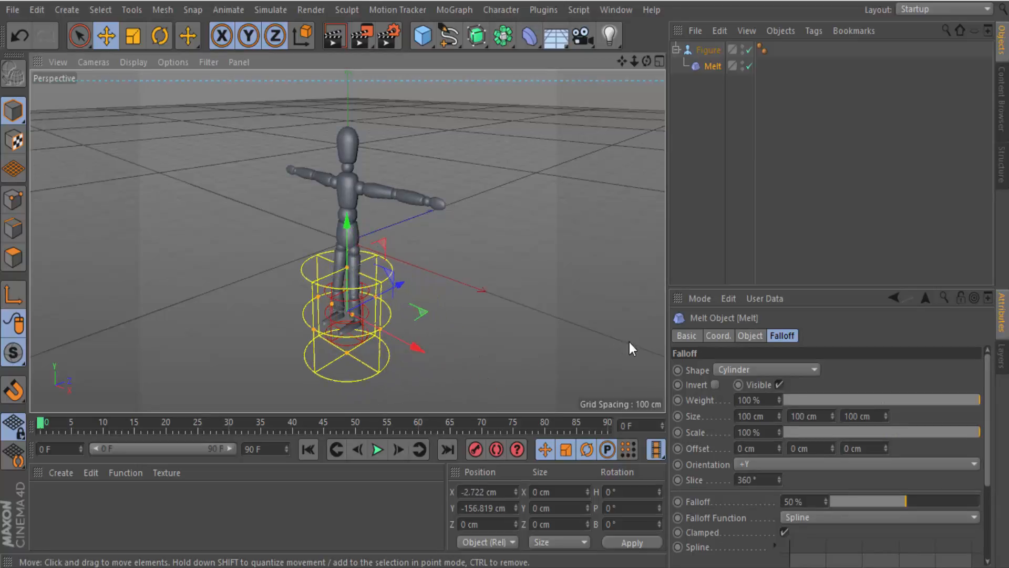
Step: Set the Melt strength to 26% and move the deformer to about X -64 cm, Y 7.8 cm beside the figure's torso
click(749, 335)
drag(813, 372, 810, 370)
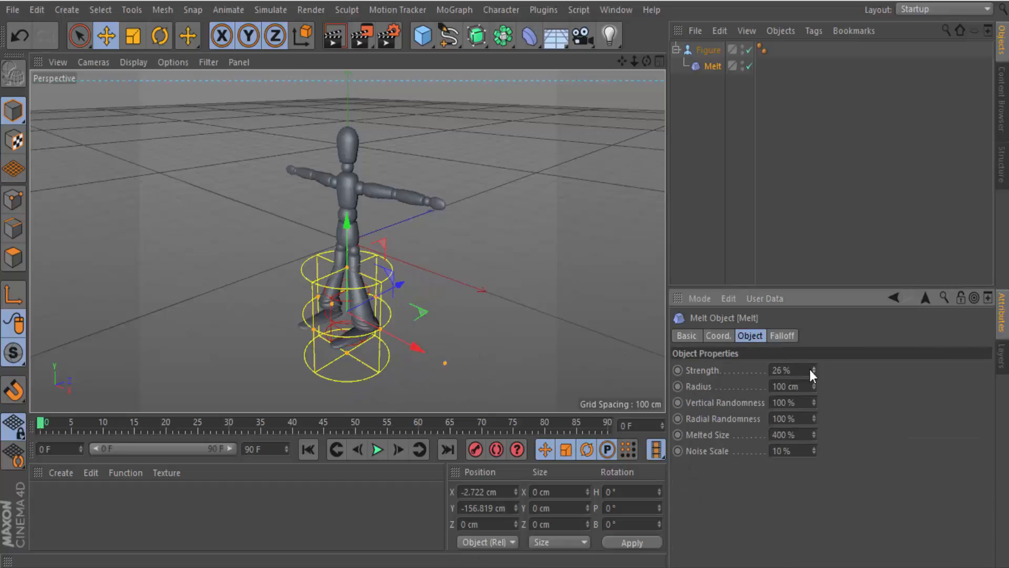
drag(346, 226, 436, 146)
drag(417, 258, 395, 236)
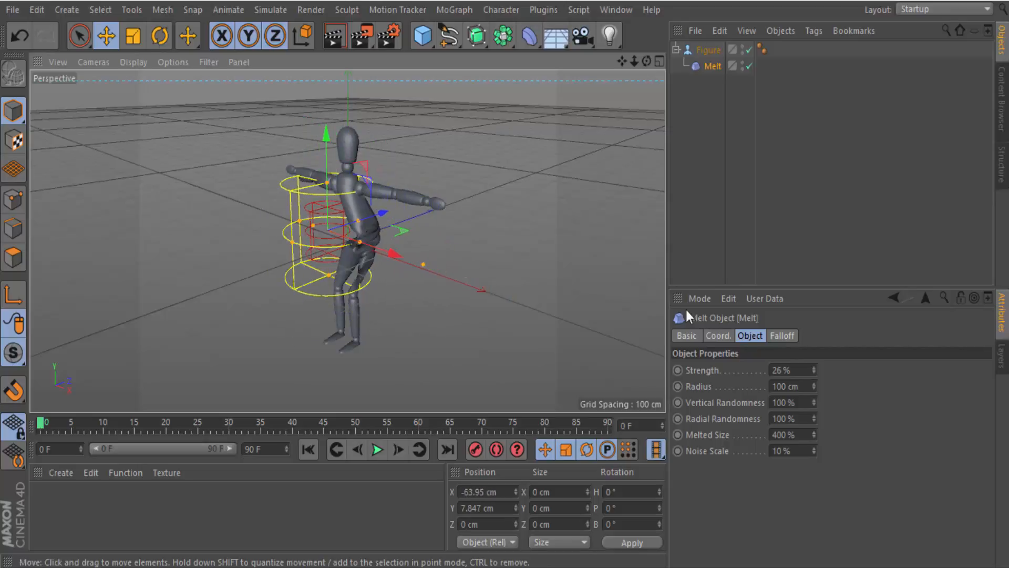
Step: Raise the Melt strength to 78% and move the deformer along X to about -38.9 cm
drag(815, 373, 814, 337)
mouse_move(393, 254)
mouse_down()
mouse_move(448, 276)
mouse_move(389, 263)
mouse_move(445, 265)
mouse_move(389, 256)
mouse_move(399, 256)
mouse_up()
Step: Set the Melt falloff shape to Cone and move the deformer to about X -39.7 cm, Z 36.6 cm
click(782, 334)
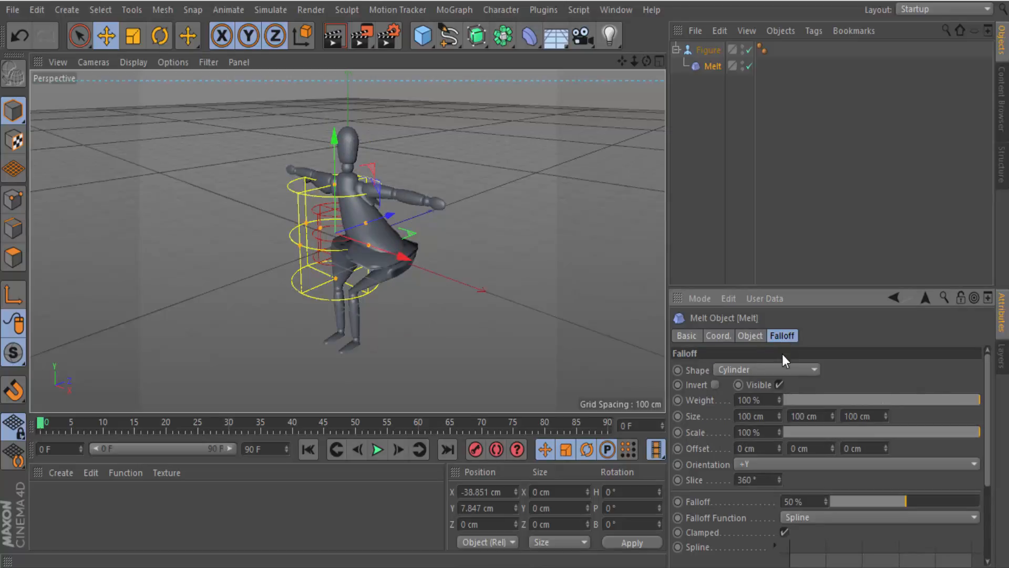
click(764, 369)
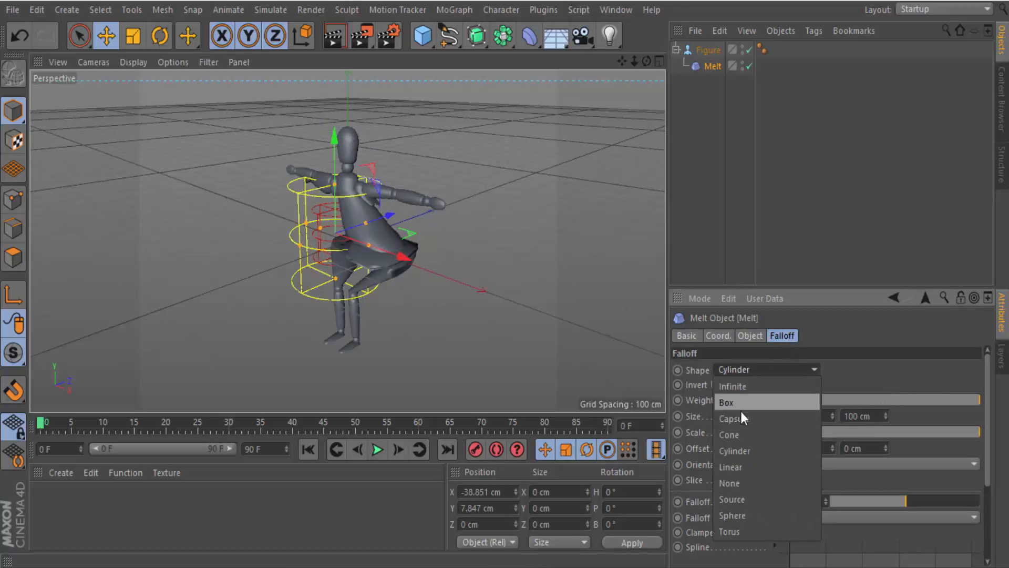
click(733, 434)
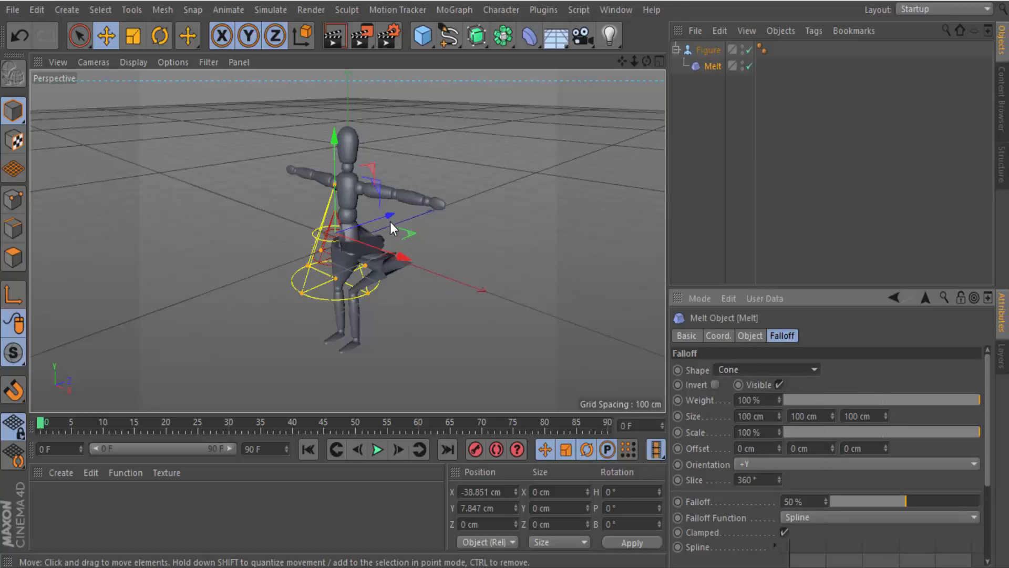
drag(387, 217, 403, 247)
Step: Set the Melt deformer's falloff shape to Infinite
click(759, 372)
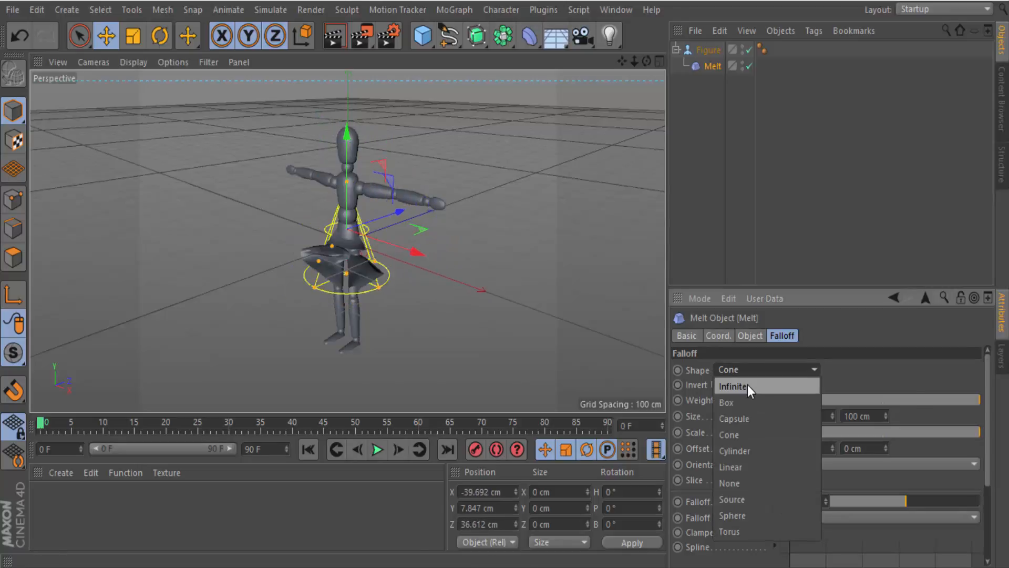
click(747, 386)
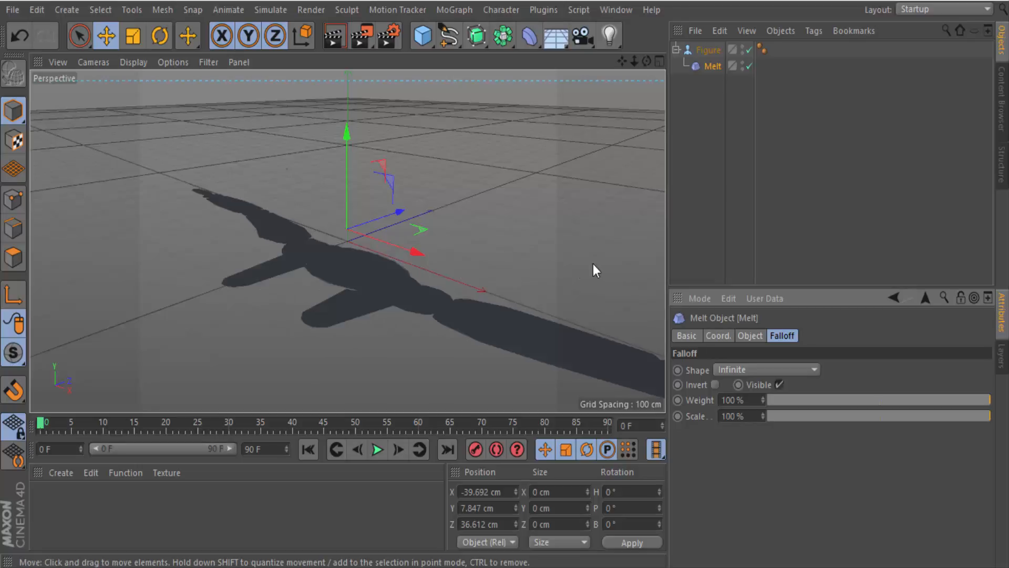
scroll(491, 241, down, 2)
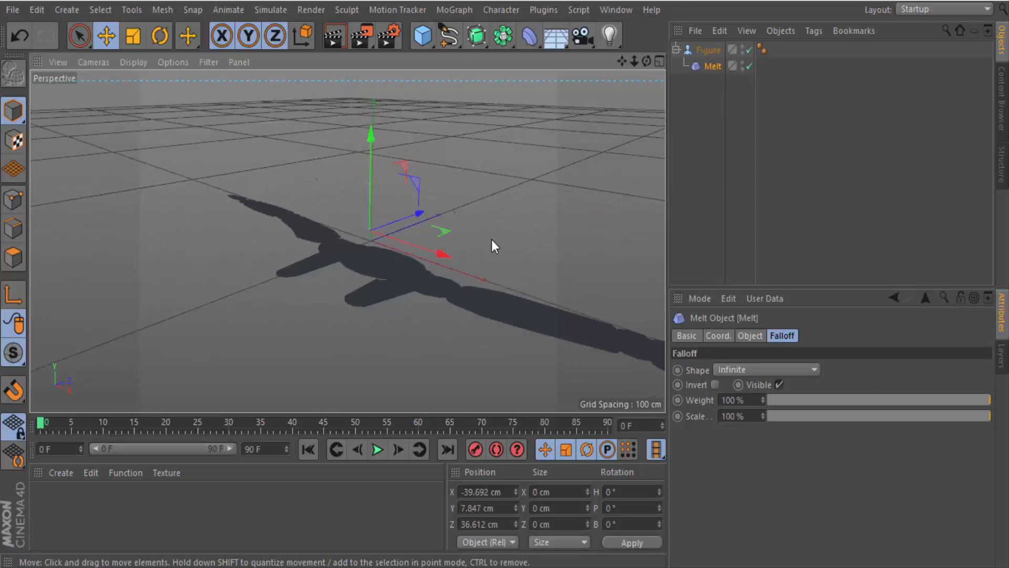
Step: Set the Melt strength to 9%, radius to 106 cm, vertical randomness to 66%, radial randomness to 92% and melted size to 402%
click(751, 335)
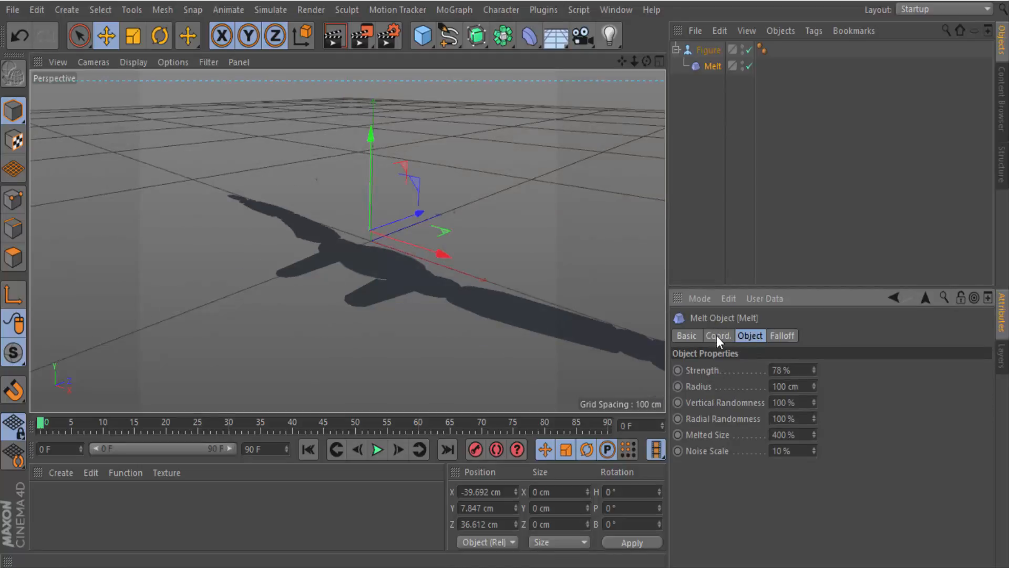
mouse_move(813, 375)
mouse_down()
mouse_move(813, 387)
mouse_move(814, 372)
mouse_up()
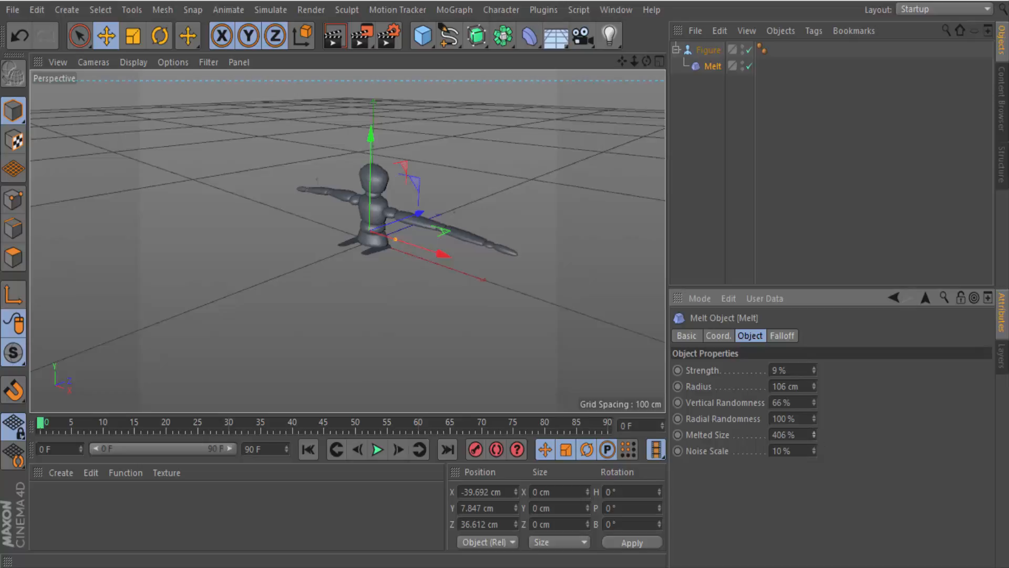
drag(813, 419, 813, 423)
Step: Reposition the Melt deformer to about X -34.2 cm, Y -20.8 cm near the figure's hips
drag(368, 141, 396, 217)
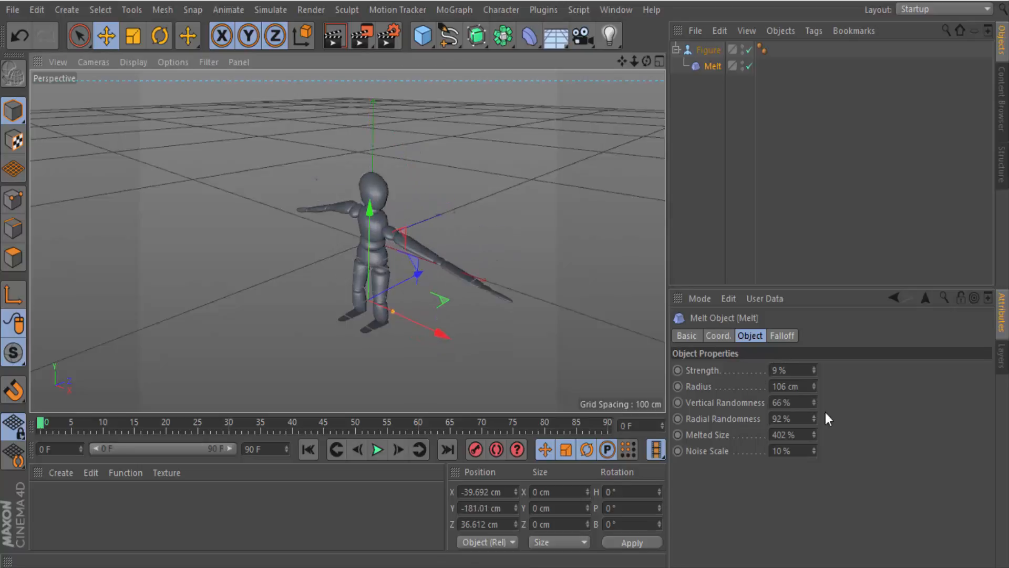
drag(442, 336, 458, 194)
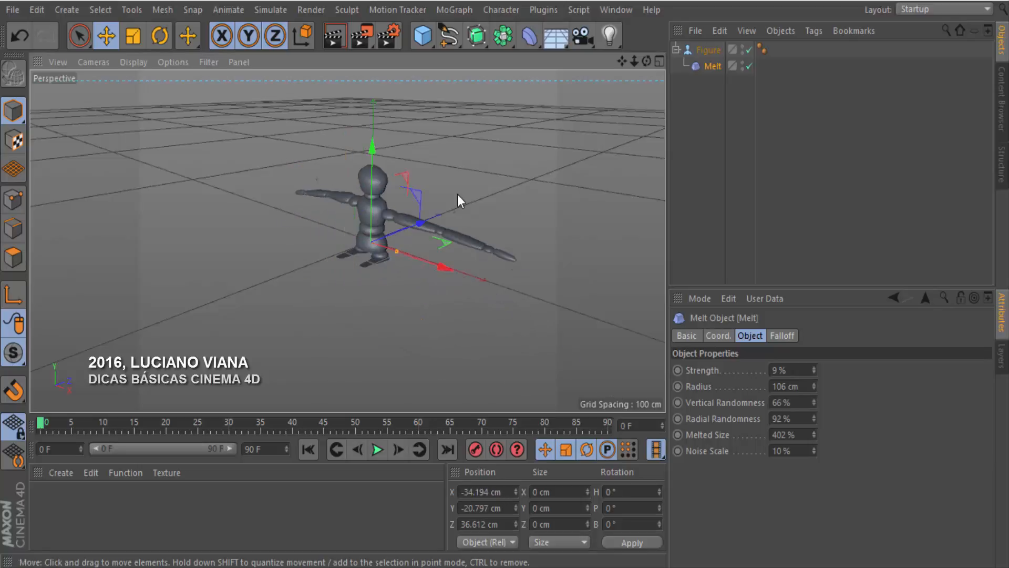